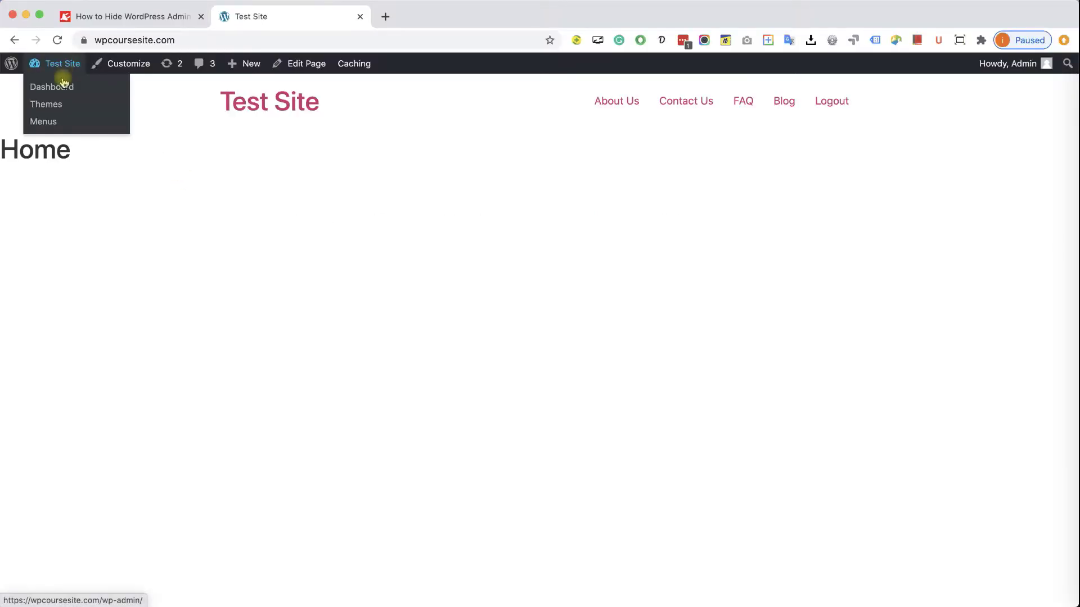
# - Uncheck 'Show Toolbar when viewing site' on the Admin profile, update it, and open the live site
pyautogui.click(63, 87)
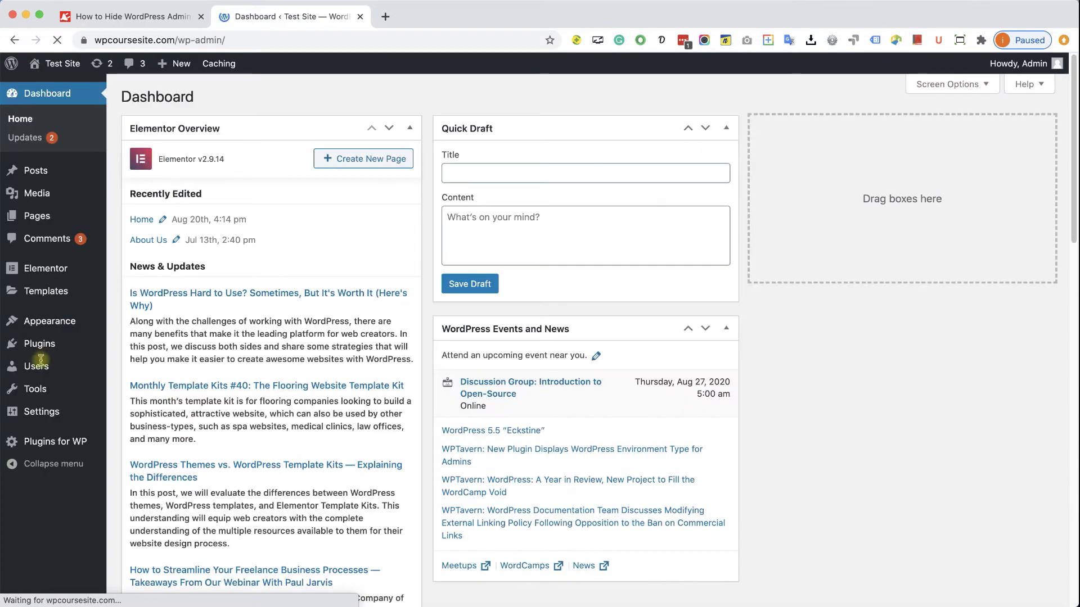
pyautogui.moveTo(39, 372)
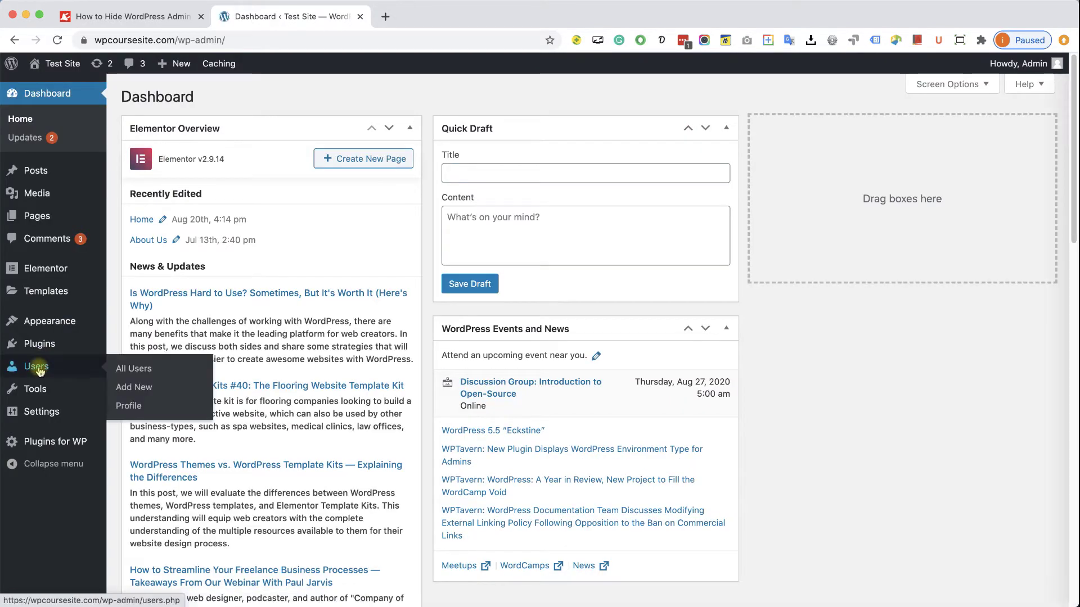
pyautogui.click(129, 371)
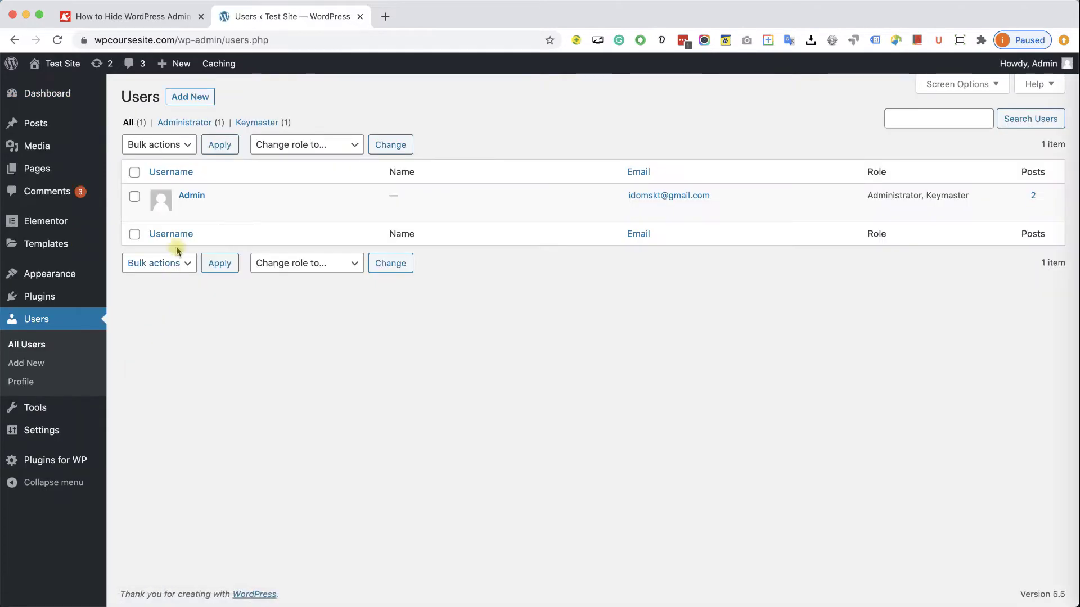
pyautogui.moveTo(184, 212)
pyautogui.click(187, 211)
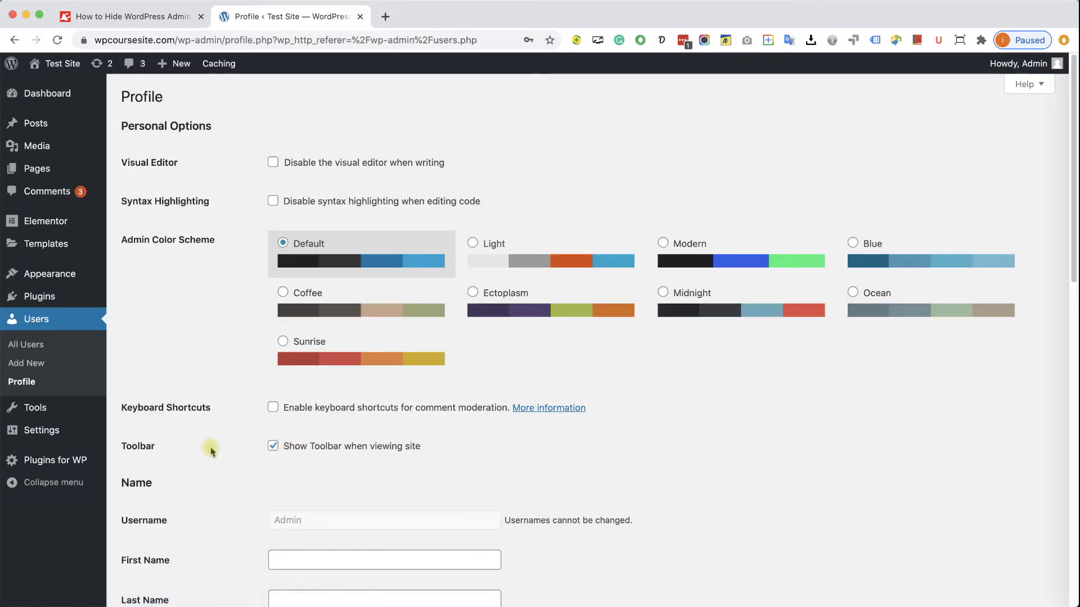
pyautogui.scroll(-10, 278, 448)
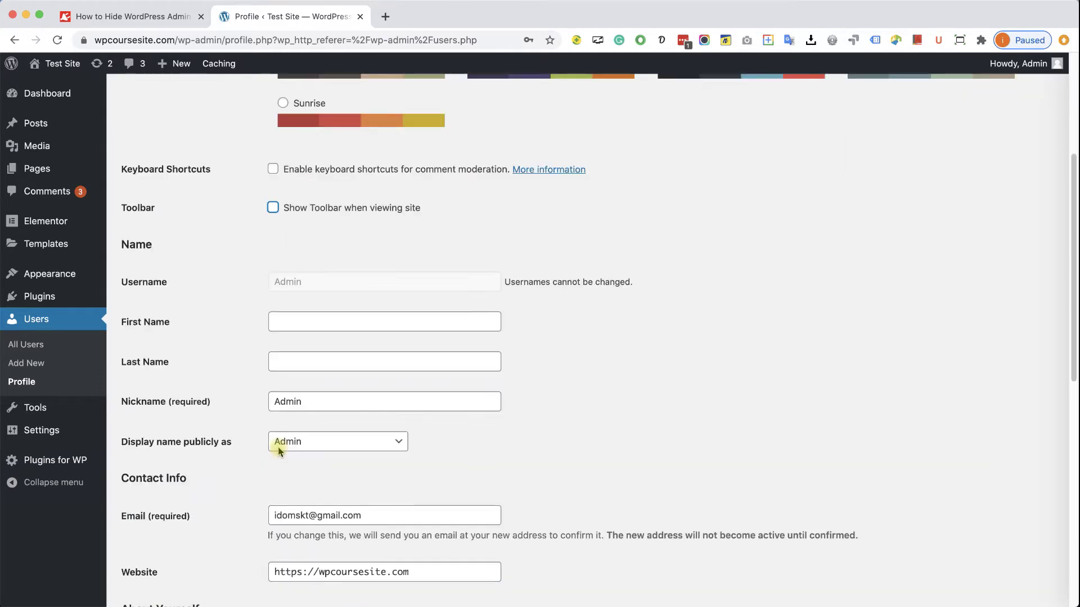
pyautogui.click(167, 543)
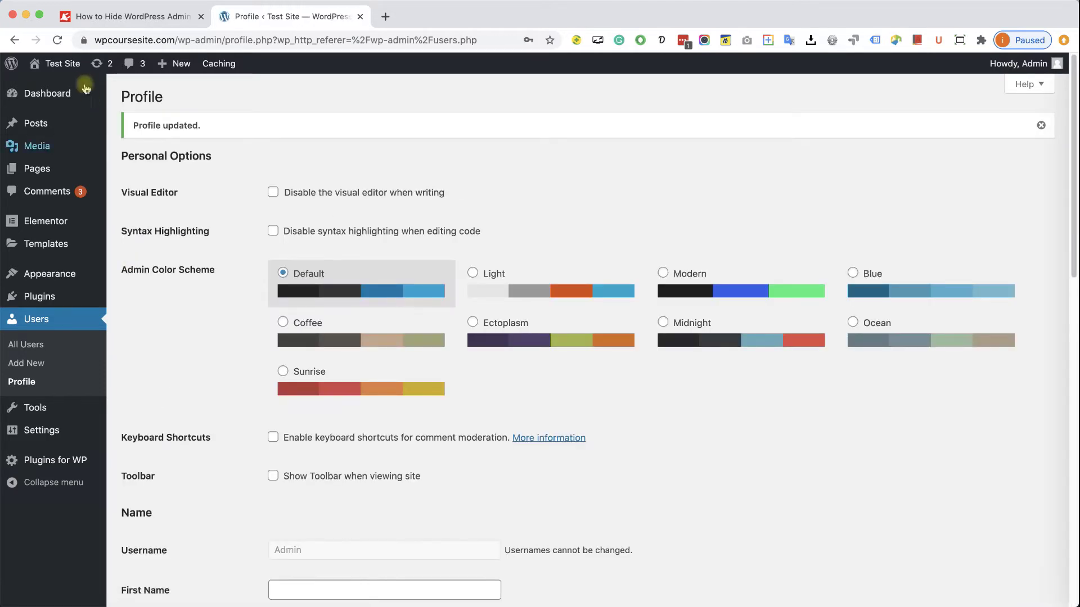
pyautogui.keyDown('super'); pyautogui.click(46, 86); pyautogui.keyUp('super')
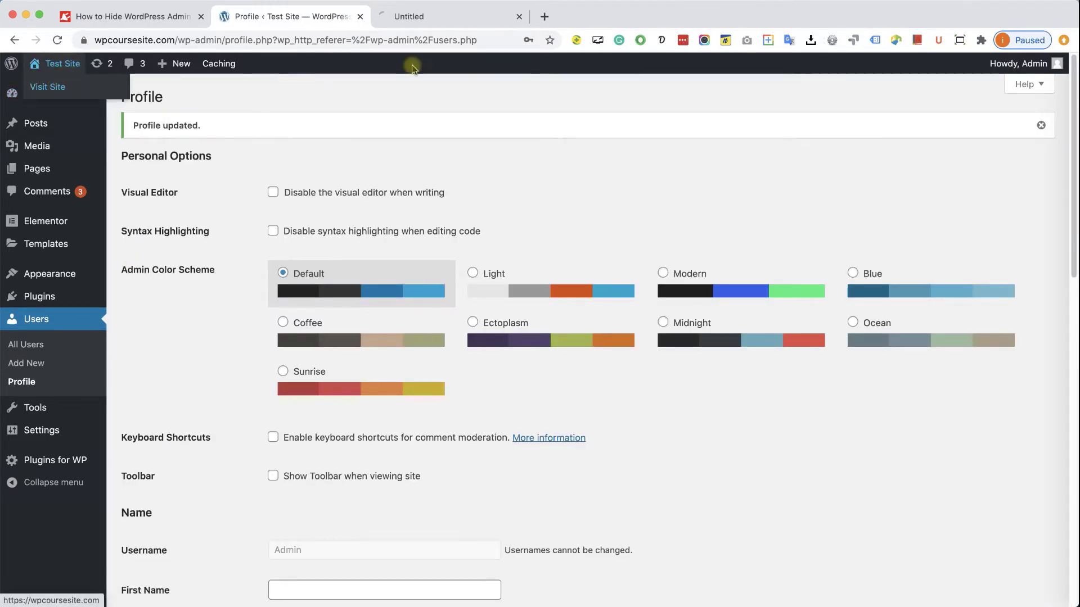
# - Switch to the newly opened site tab to check the front end without the toolbar
pyautogui.click(481, 21)
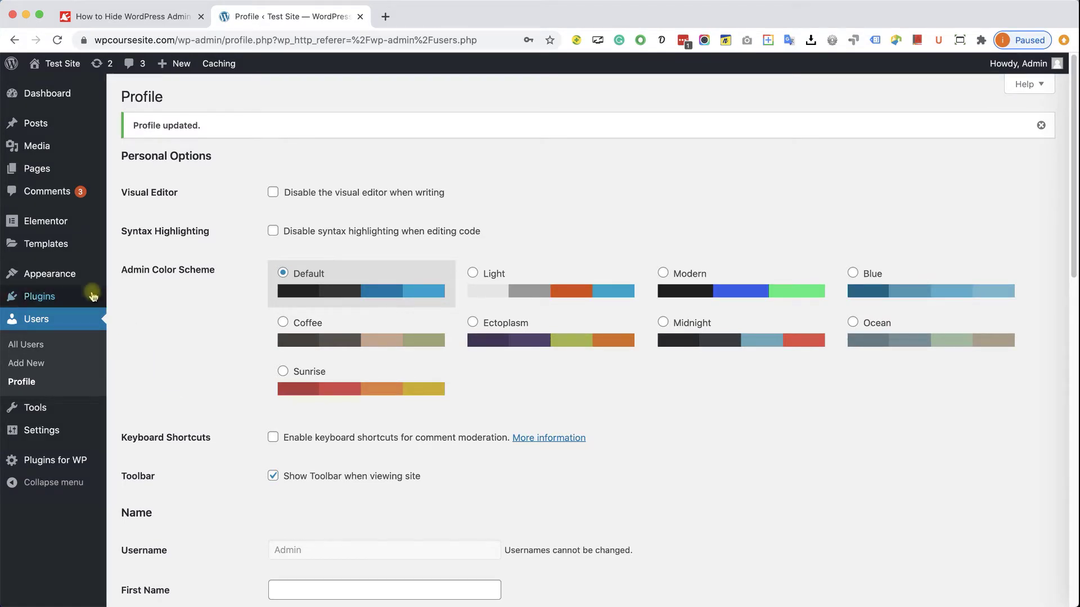
# - Open Hello Elementor's functions.php in the theme editor, place the cursor on line 183, and return to the tutorial
pyautogui.moveTo(72, 272)
pyautogui.click(139, 336)
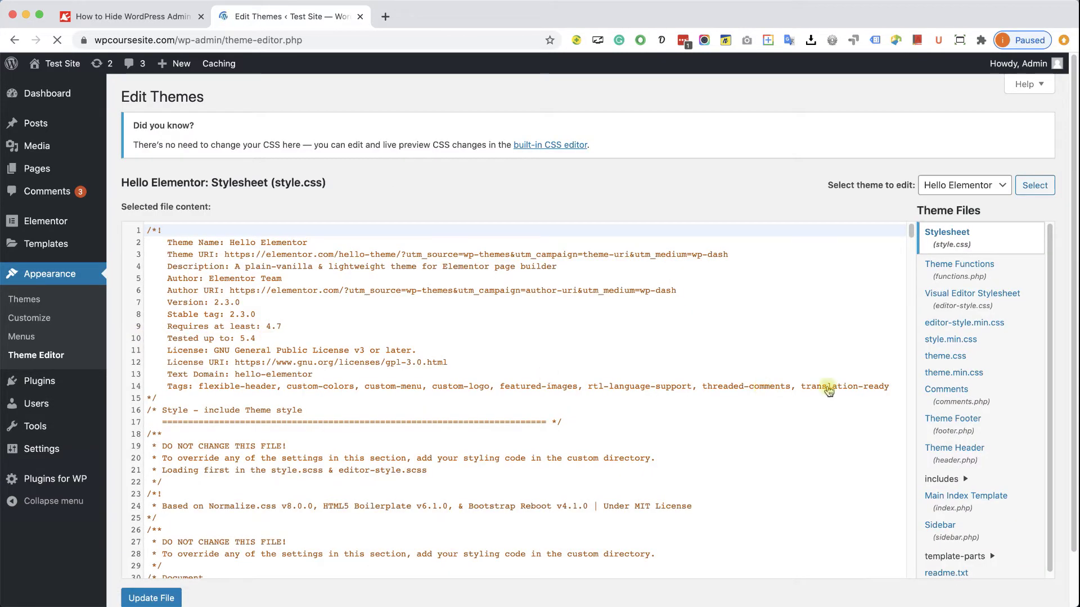
pyautogui.click(953, 275)
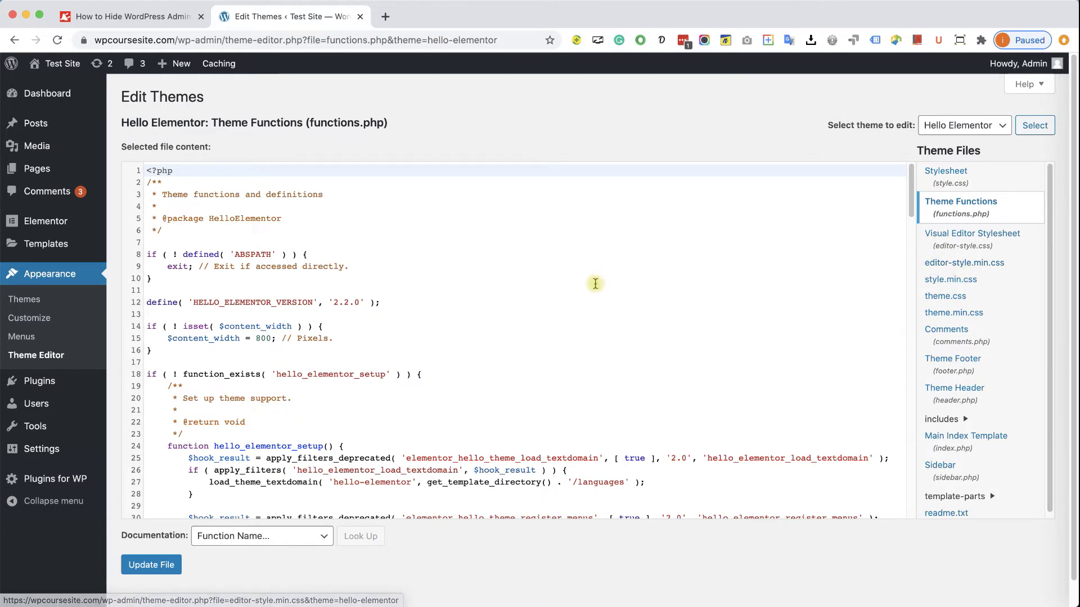
pyautogui.scroll(-20, 602, 324)
pyautogui.scroll(-10, 602, 324)
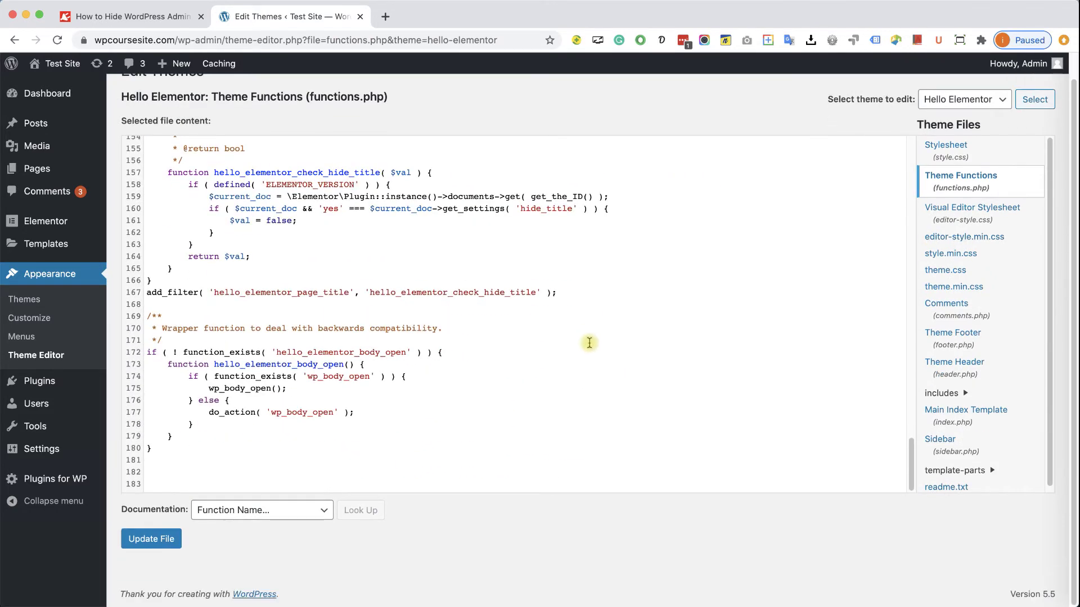
pyautogui.click(456, 478)
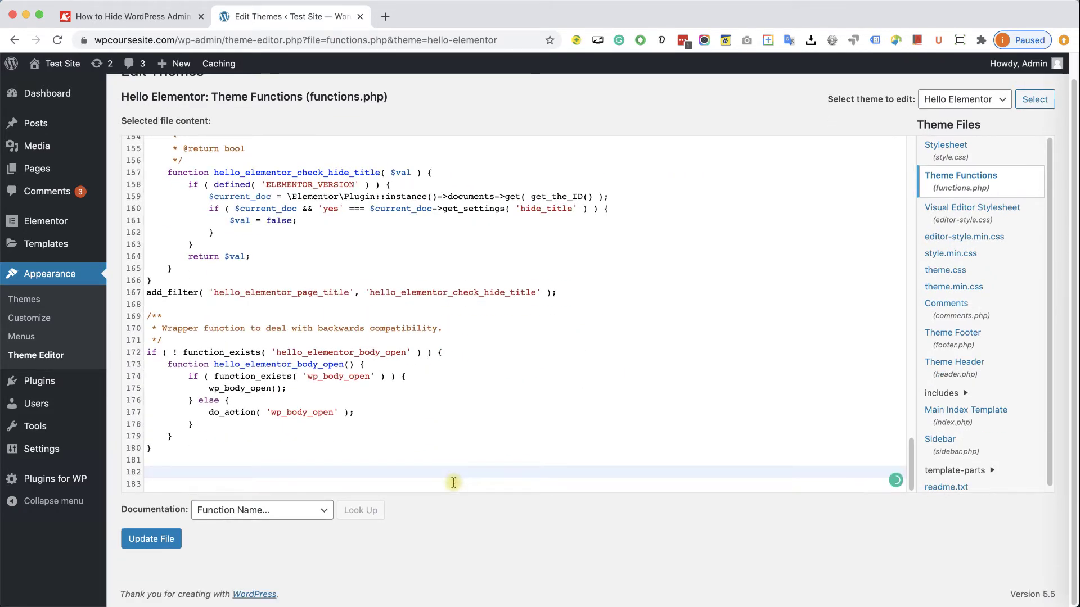
pyautogui.click(453, 482)
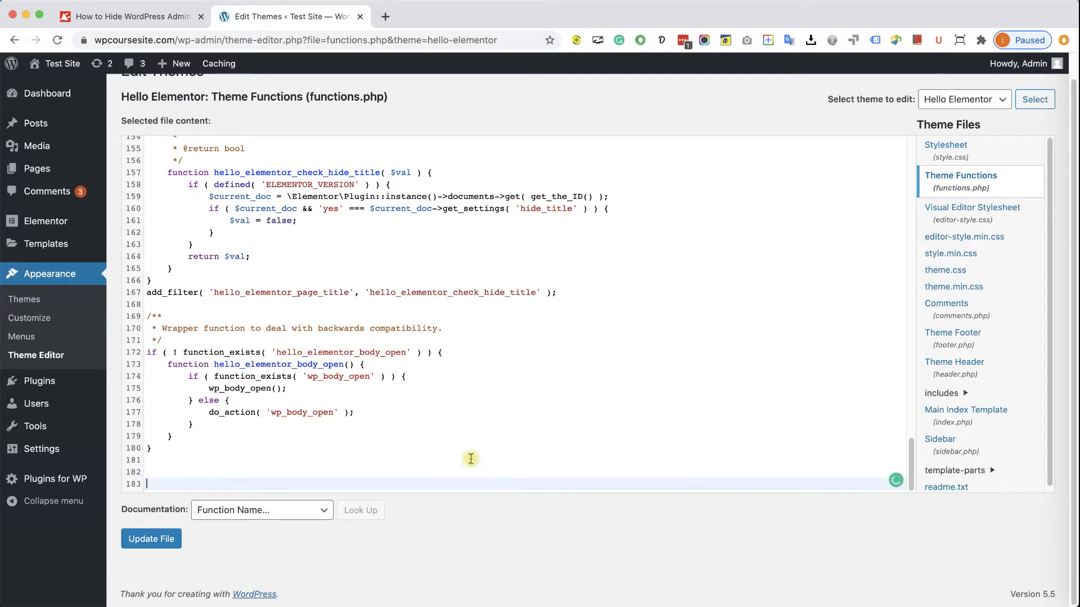
pyautogui.click(148, 17)
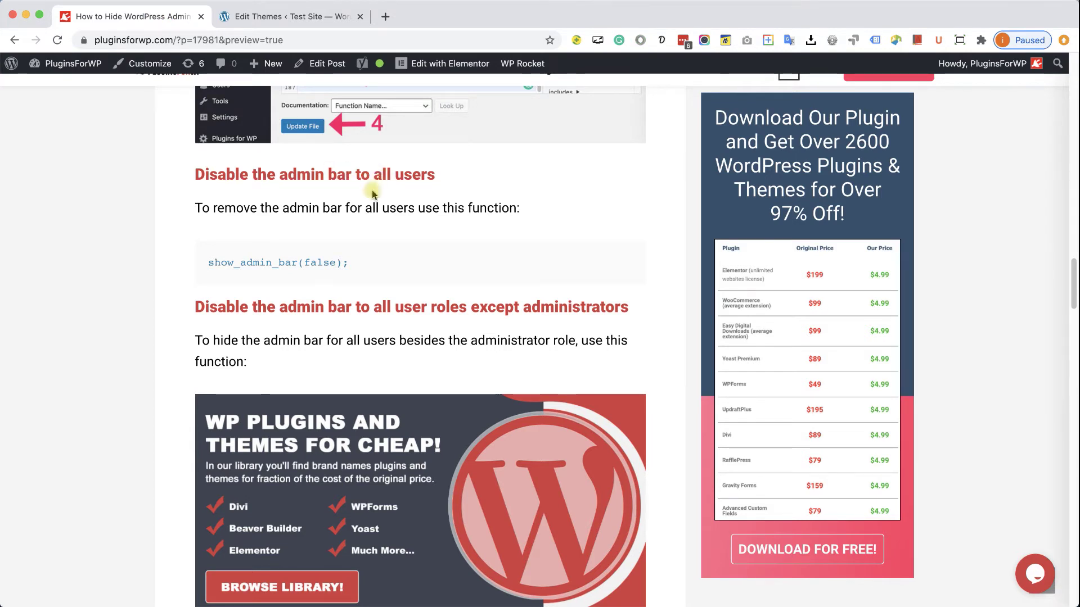
# - Copy show_admin_bar(false); from the tutorial onto line 183 of functions.php and save the file
pyautogui.moveTo(368, 267); pyautogui.dragTo(204, 263)
pyautogui.rightClick(237, 273)
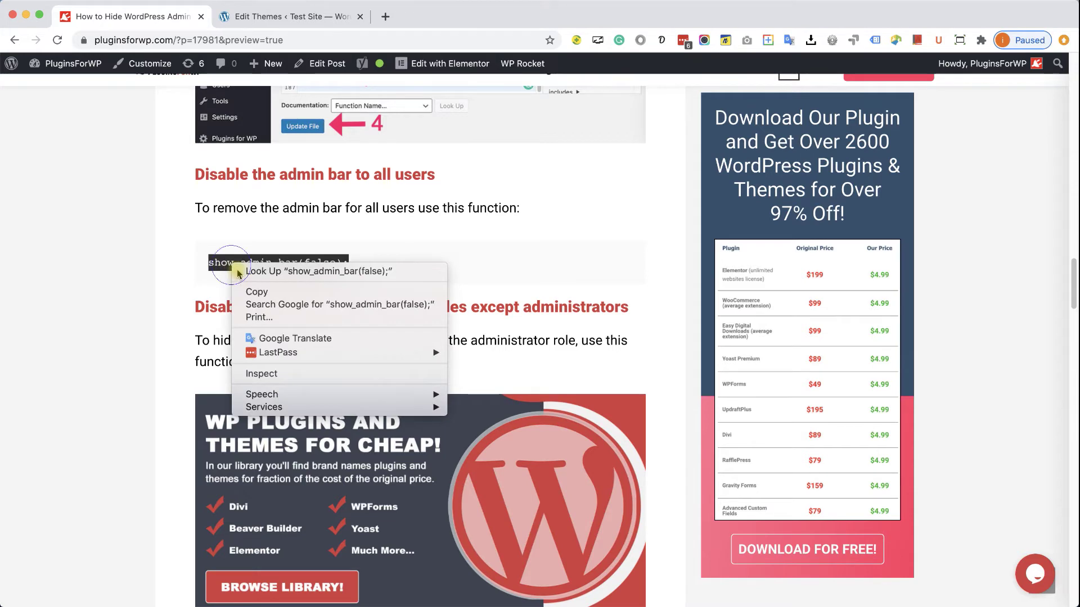
pyautogui.click(281, 292)
pyautogui.click(291, 17)
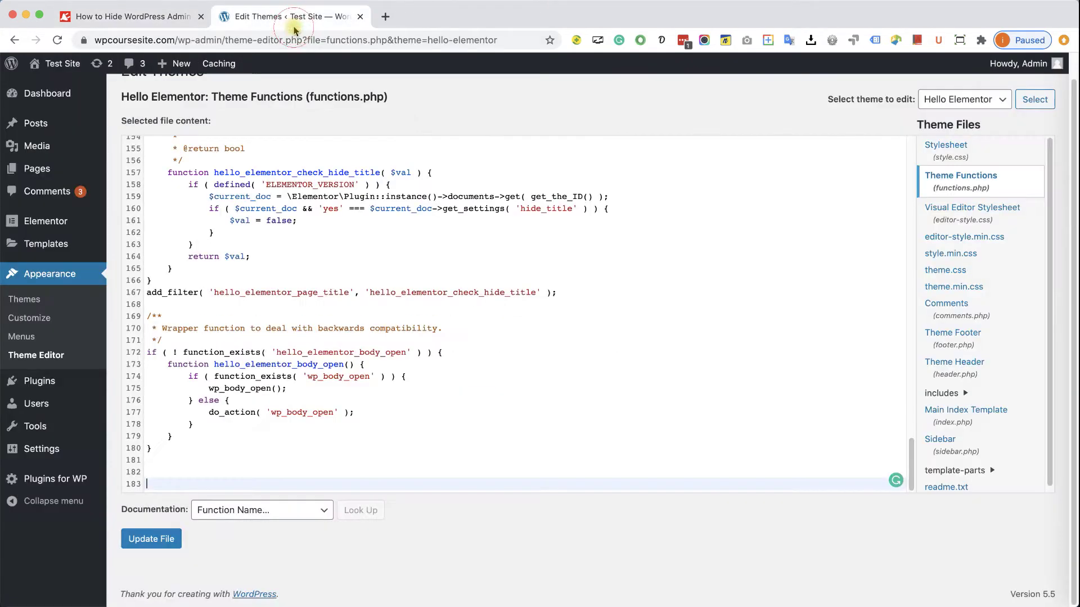
pyautogui.click(270, 486)
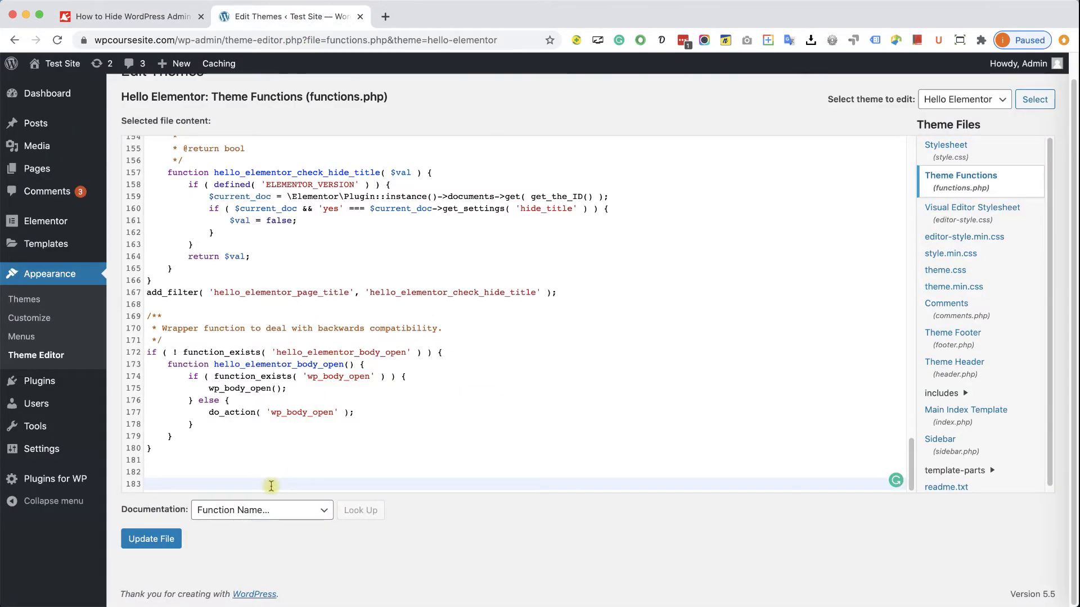
pyautogui.press('super+v')
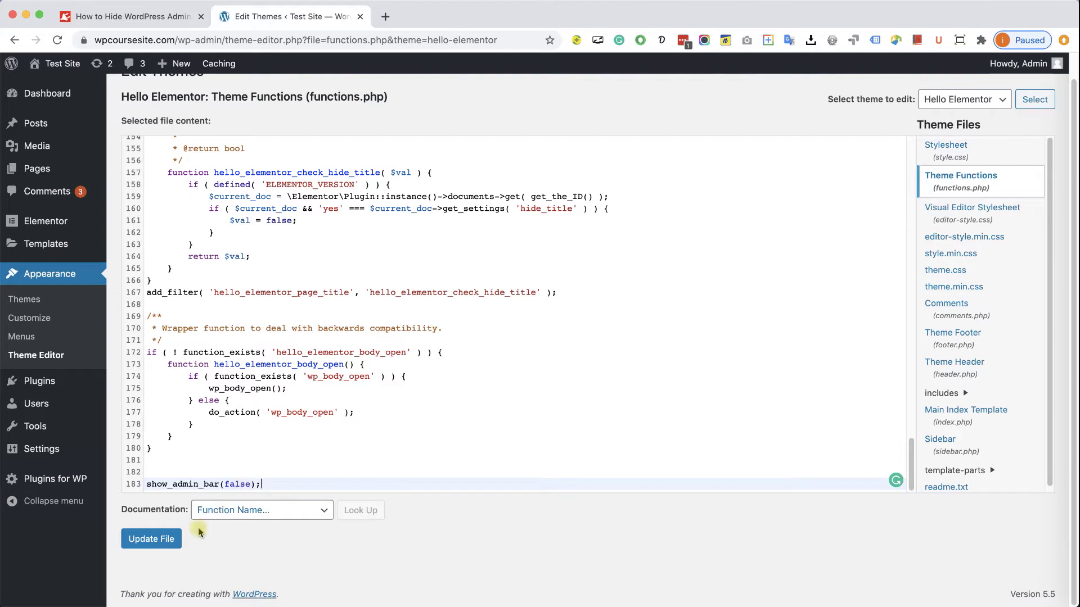
pyautogui.click(163, 546)
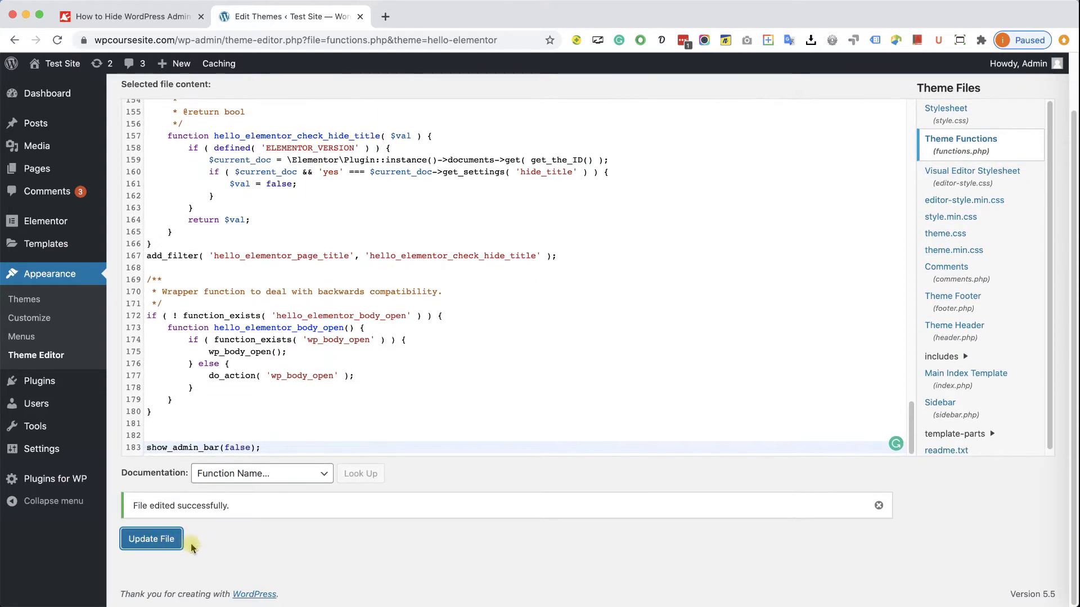
# - Preview the live site in a new tab, close it, and return to the tutorial
pyautogui.keyDown('super'); pyautogui.click(56, 63); pyautogui.keyUp('super')
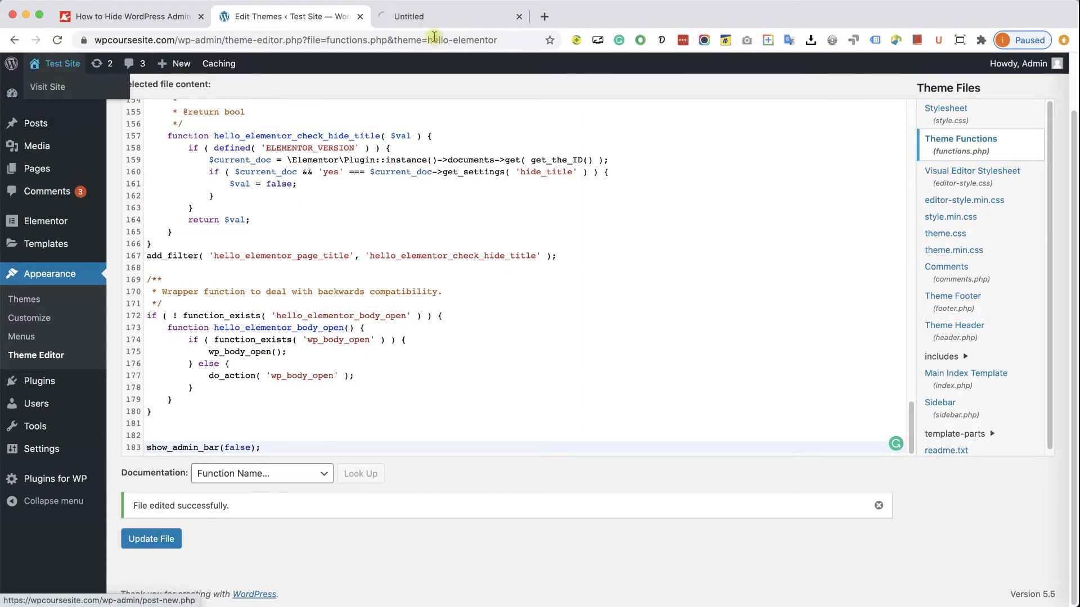
pyautogui.click(451, 20)
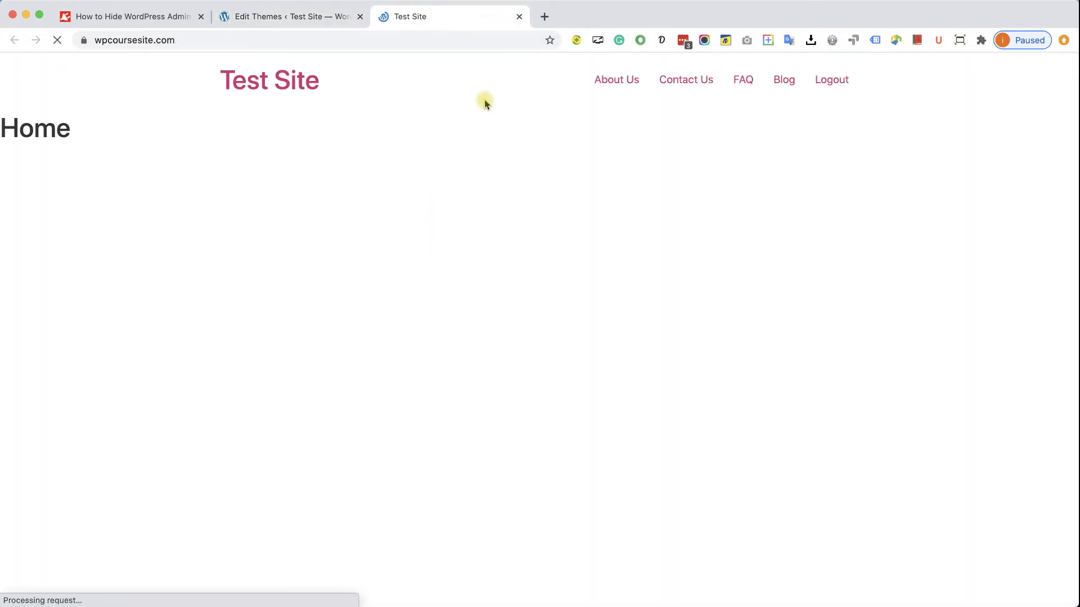
pyautogui.click(521, 17)
pyautogui.click(132, 16)
# - Replace line 183 of functions.php with the tutorial's non-administrator hide-admin-bar snippet and save
pyautogui.scroll(-3, 395, 296)
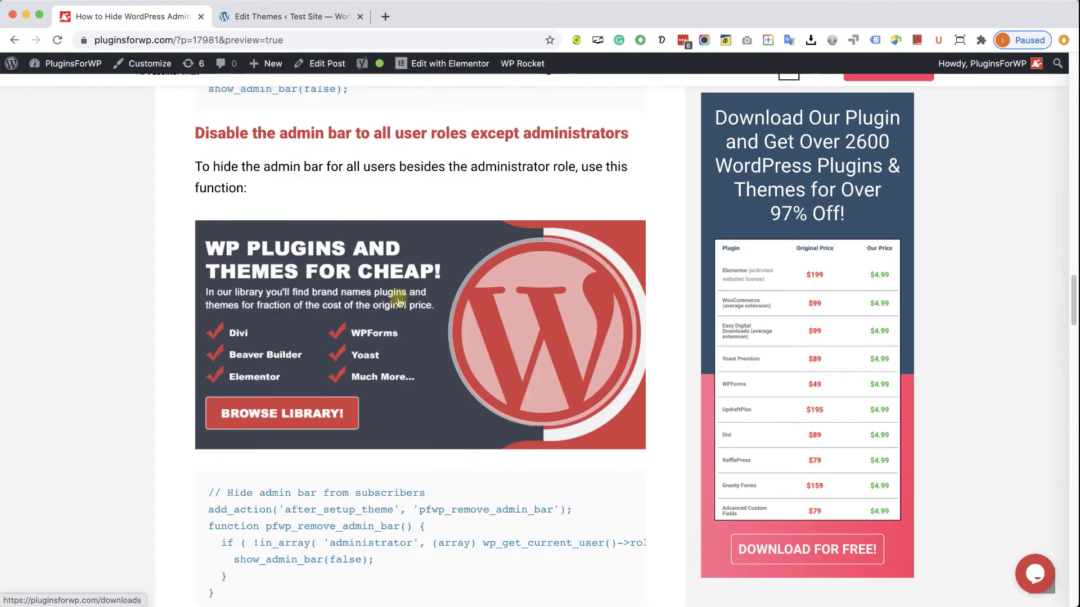
pyautogui.scroll(-2, 399, 302)
pyautogui.moveTo(228, 506); pyautogui.dragTo(196, 398)
pyautogui.rightClick(264, 427)
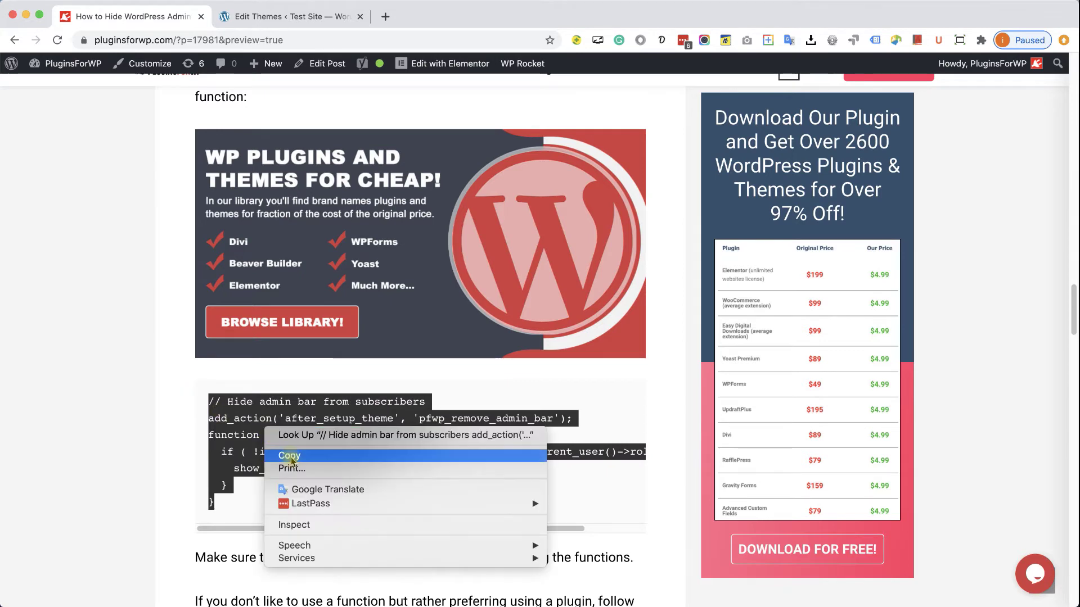
pyautogui.click(290, 456)
pyautogui.click(292, 16)
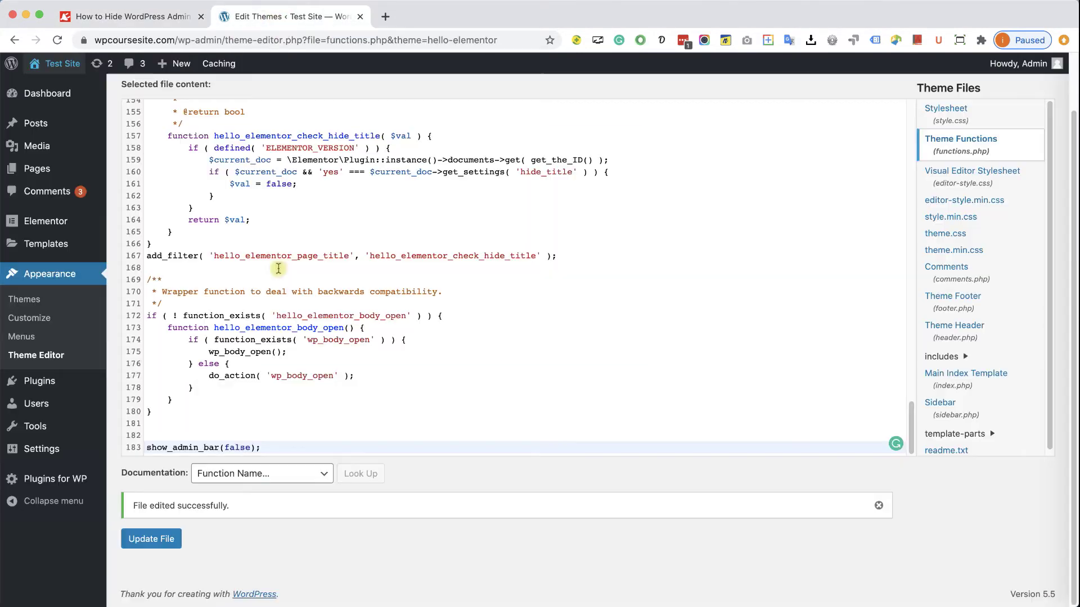
pyautogui.moveTo(262, 448); pyautogui.dragTo(129, 450)
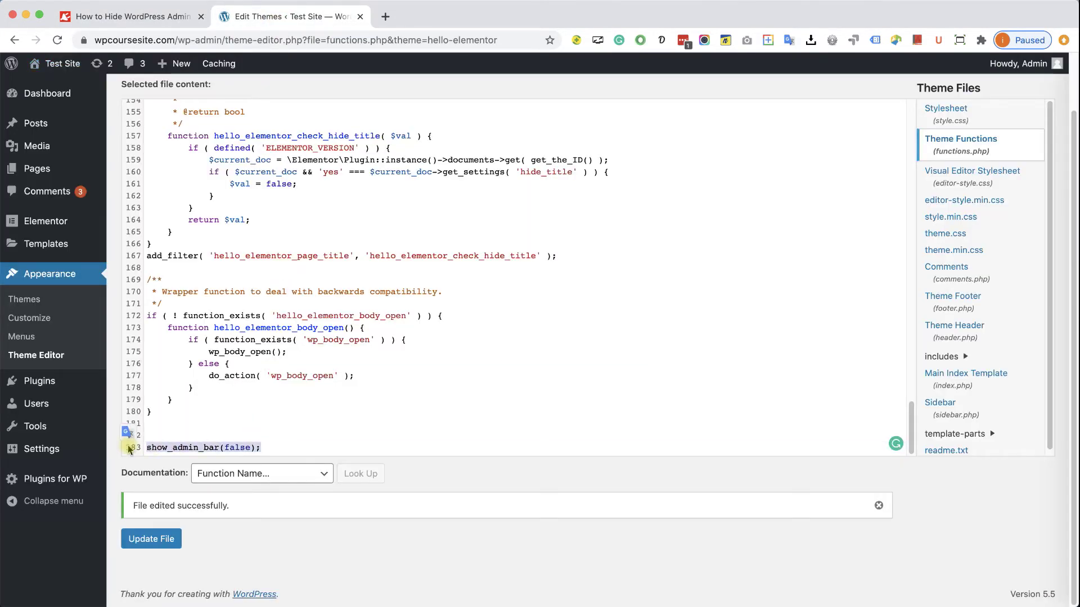
pyautogui.press('BackSpace')
pyautogui.press('super+v')
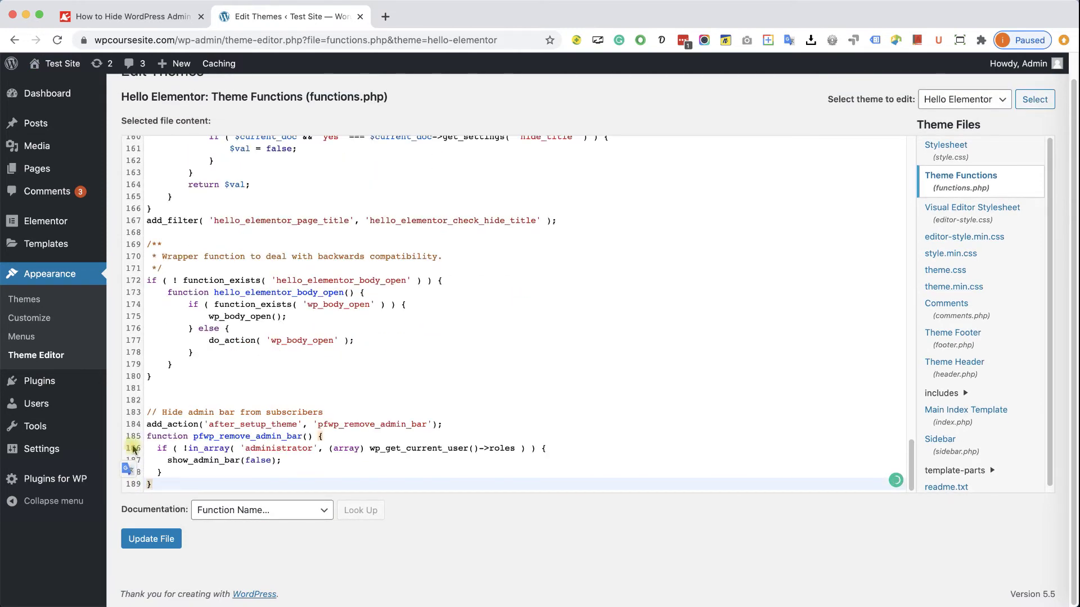
pyautogui.click(173, 539)
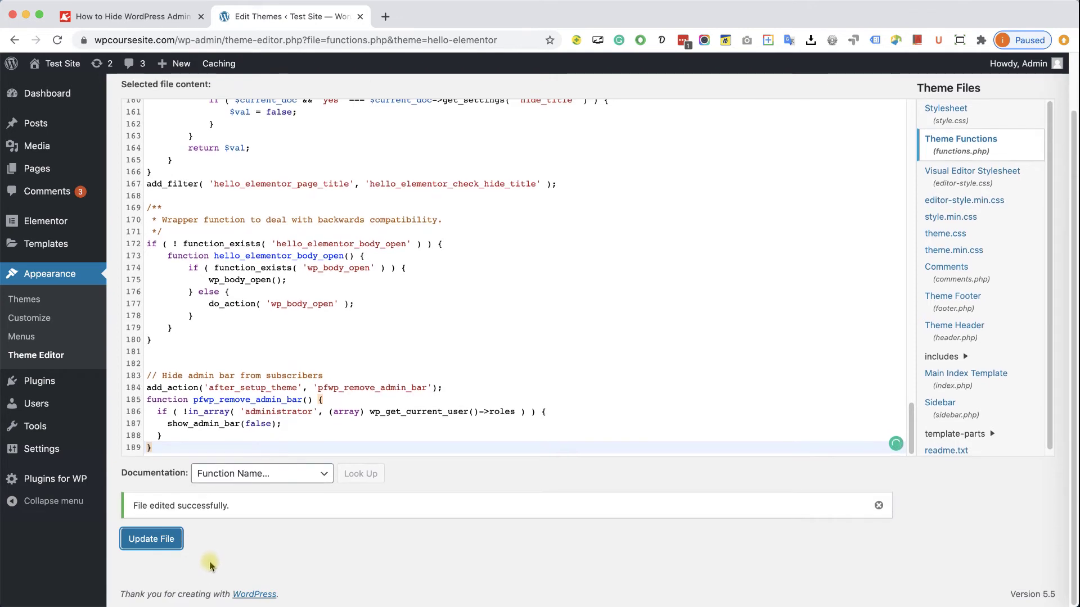
# - Preview the site front end in a new tab, then close it
pyautogui.keyDown('super'); pyautogui.click(66, 61); pyautogui.keyUp('super')
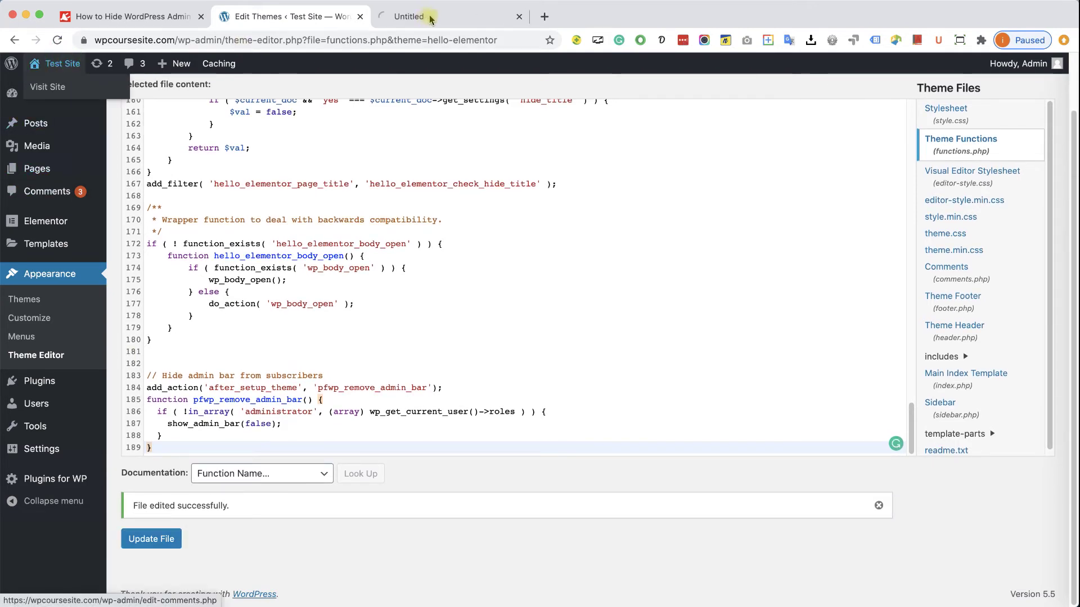
pyautogui.click(429, 14)
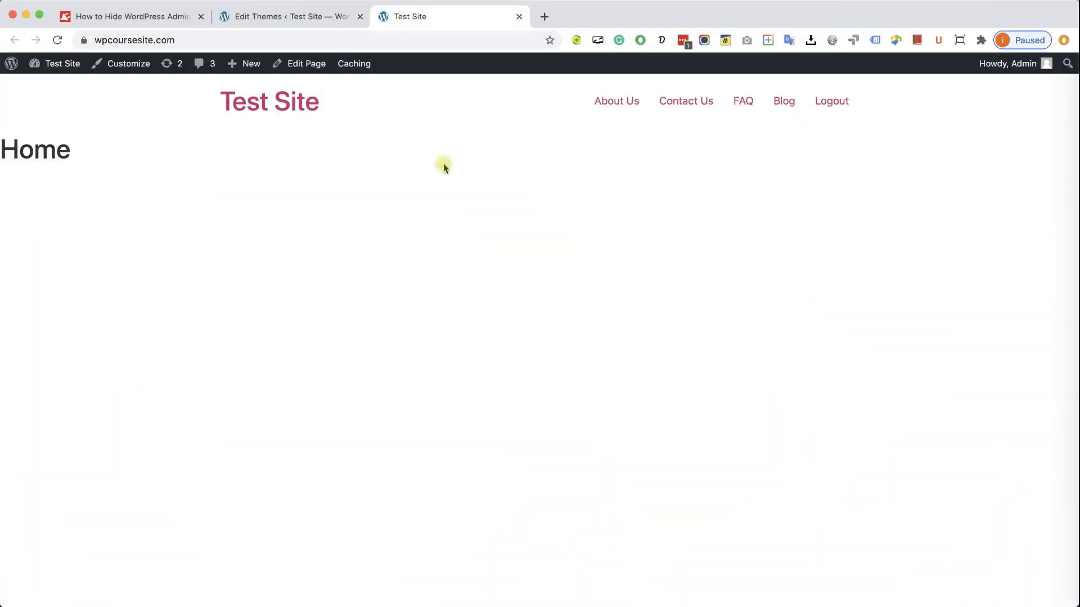
pyautogui.click(519, 16)
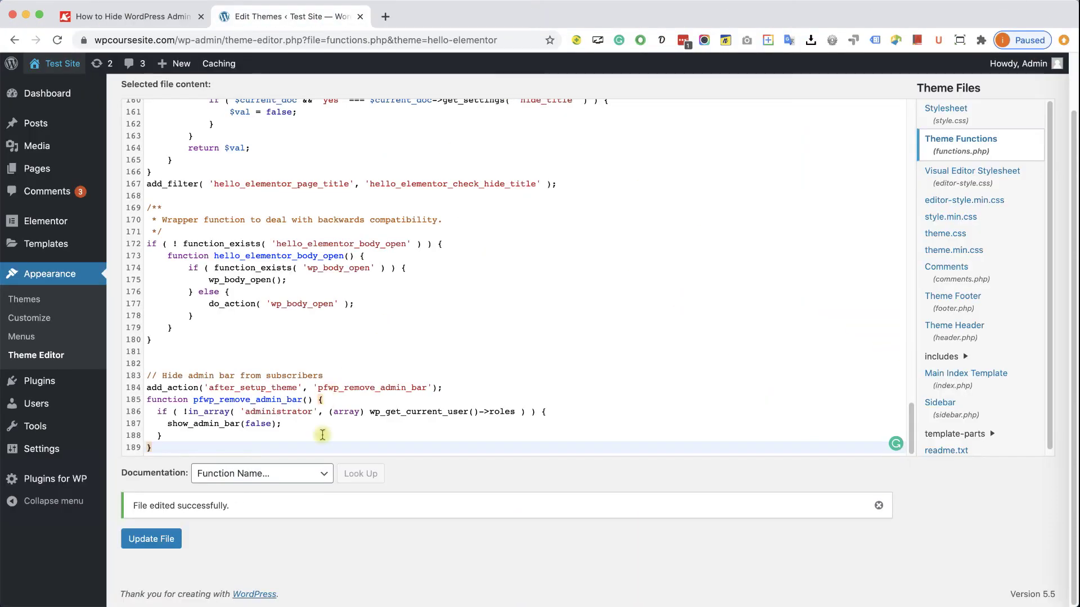
# - Delete the hide-admin-bar snippet on lines 183–189 of functions.php and save the file
pyautogui.moveTo(329, 444); pyautogui.dragTo(144, 369)
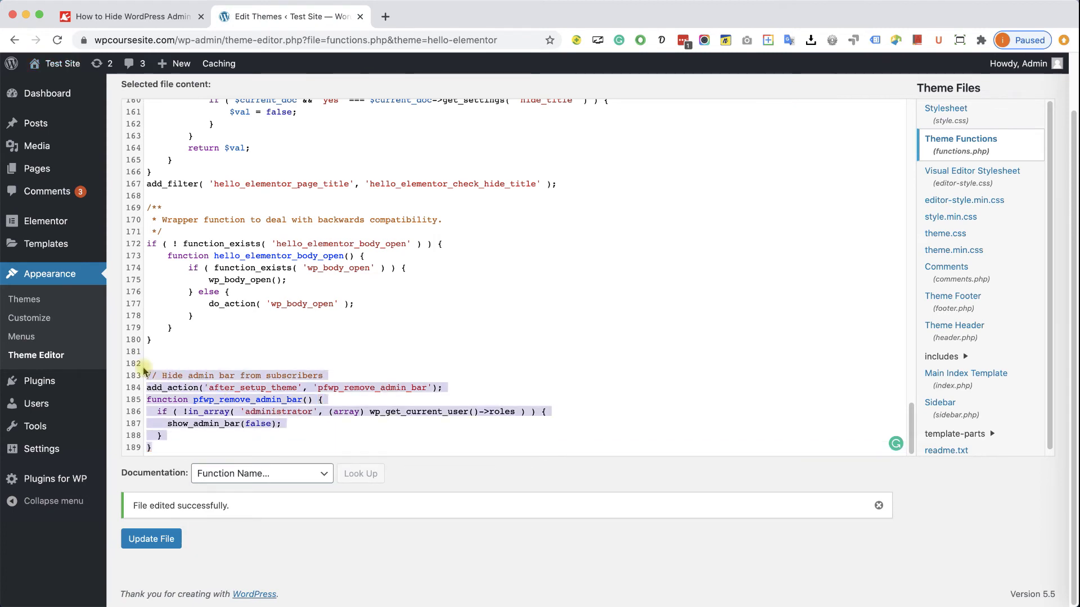
pyautogui.press('BackSpace')
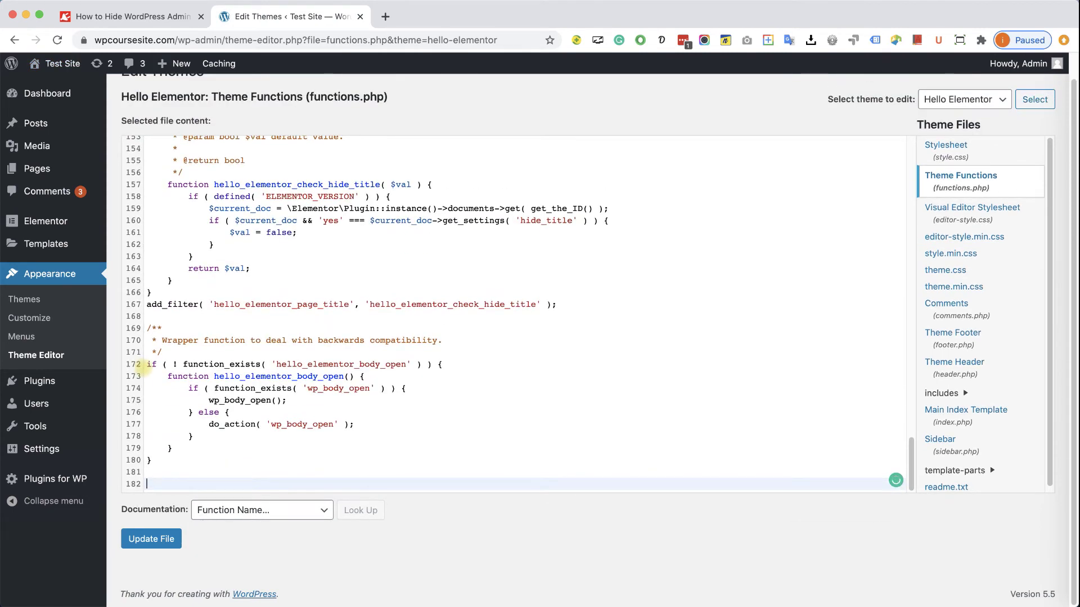
pyautogui.click(159, 540)
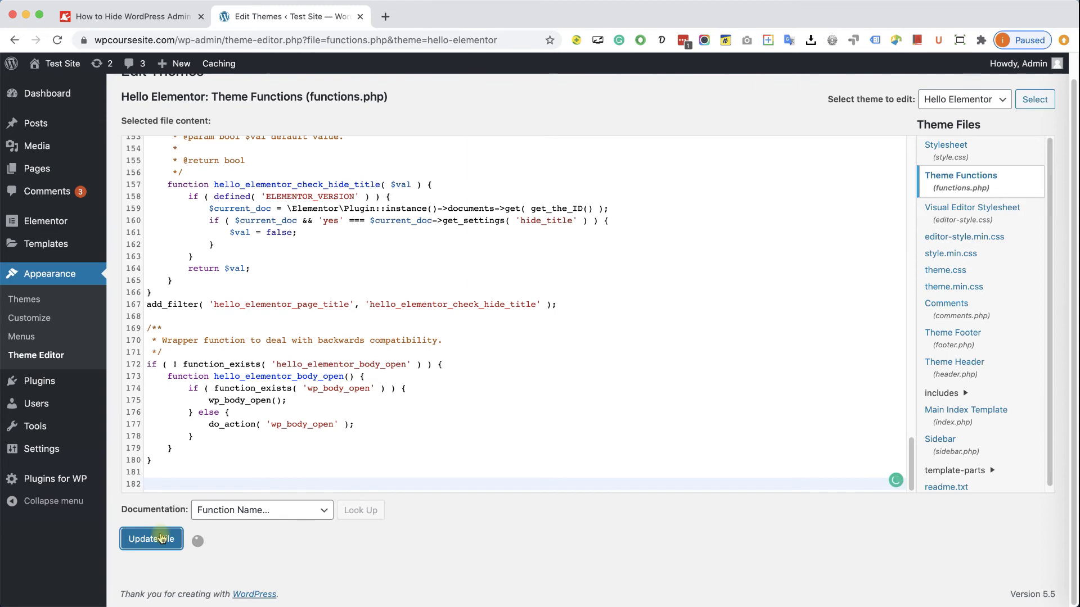
# - Search Plugins > Add New for 'Hide Admin Bar Based on User Roles'
pyautogui.moveTo(44, 403)
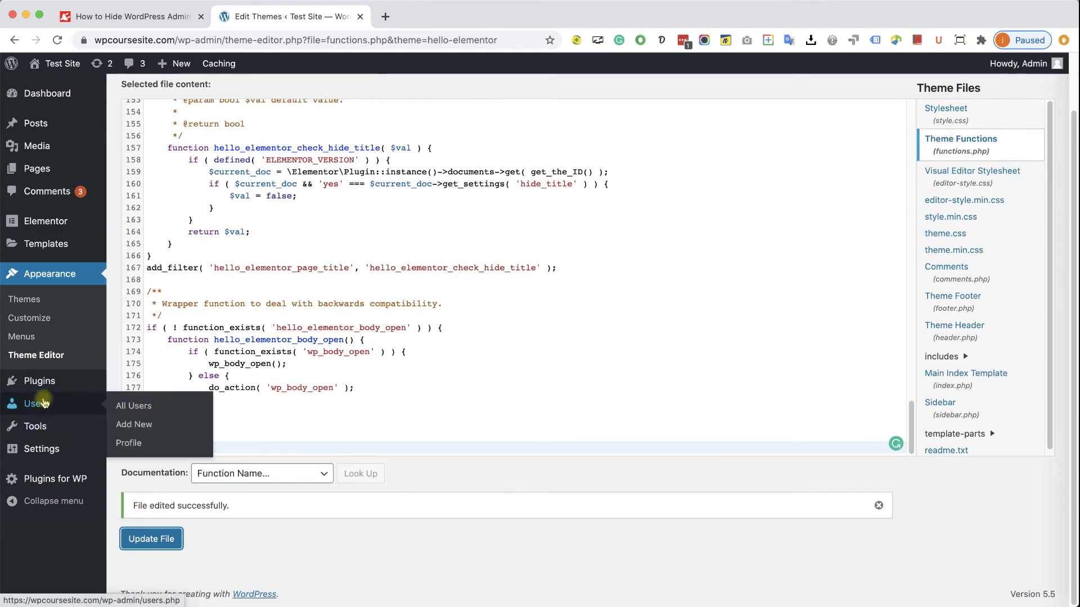
pyautogui.moveTo(41, 381)
pyautogui.click(151, 401)
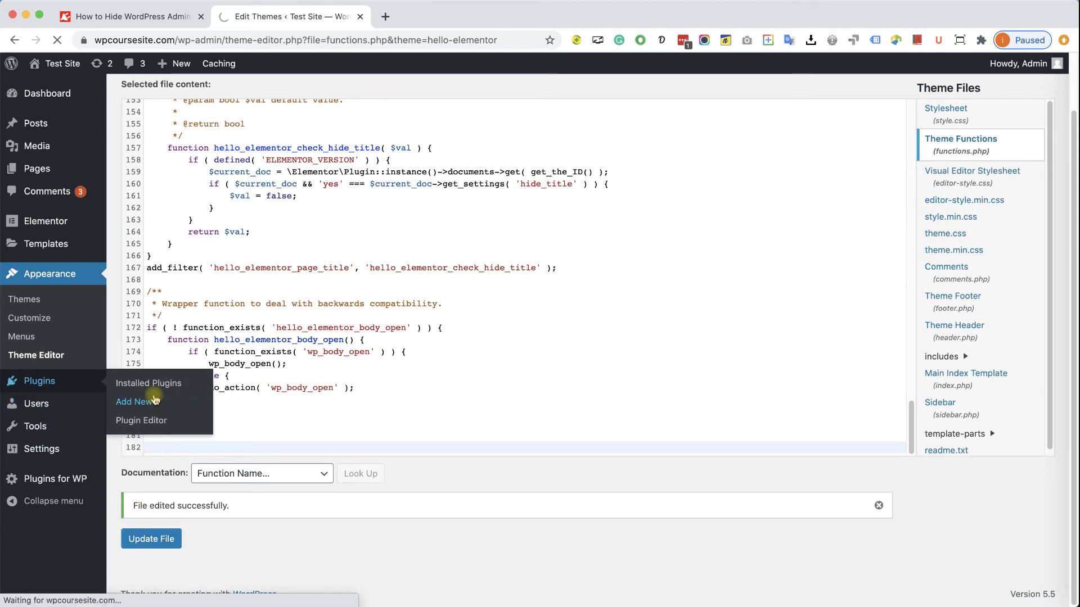
pyautogui.click(917, 134)
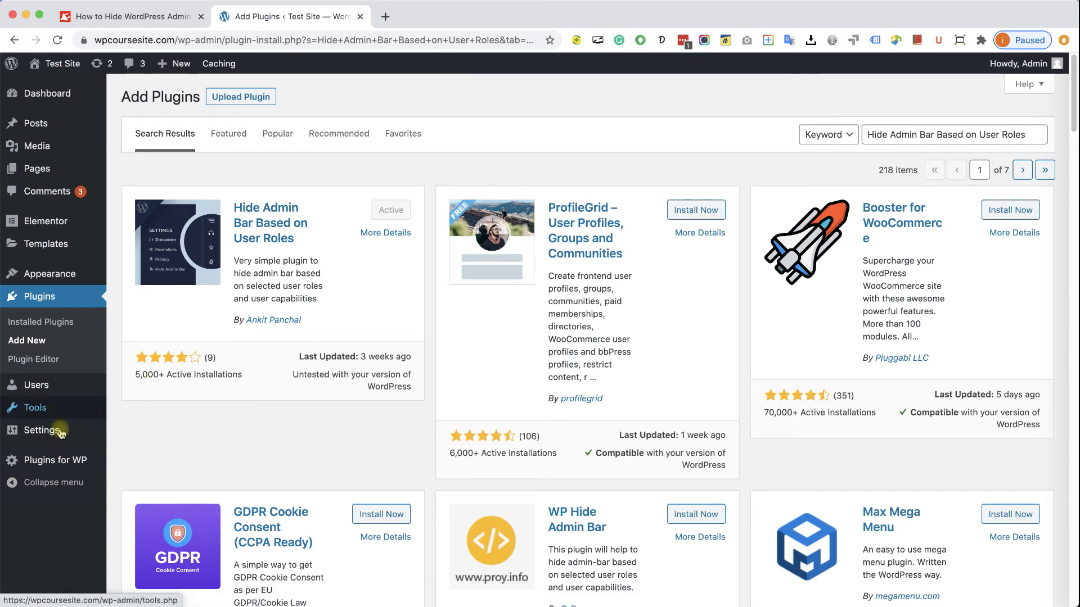
pyautogui.moveTo(56, 431)
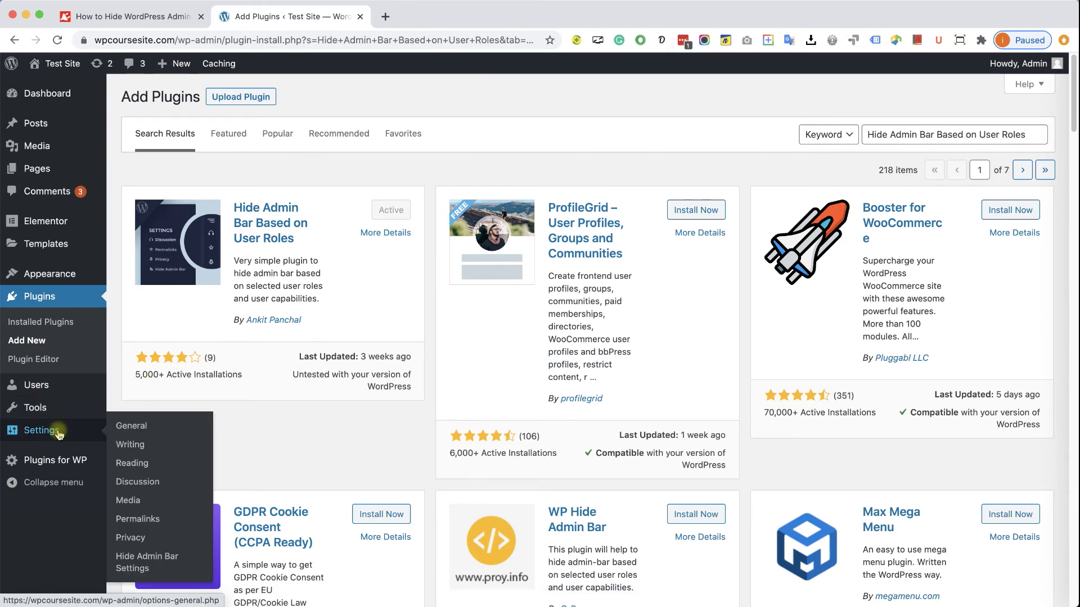
# - In Hide Admin Bar settings, leave All Users and Guests unchecked, tick Subscriber, Shop Worker and Shop Vendor, and save
pyautogui.click(146, 564)
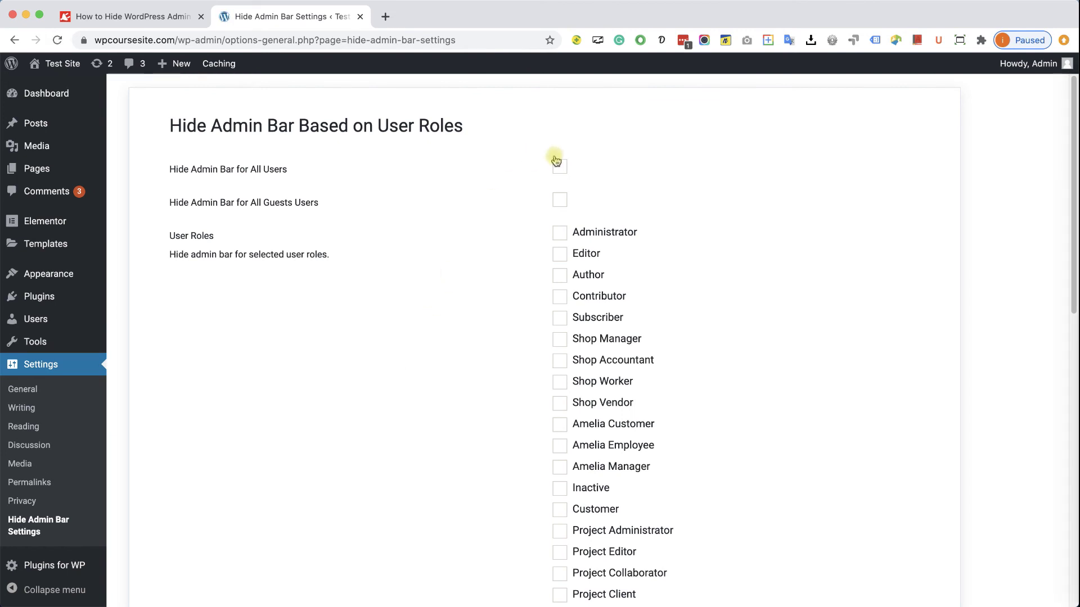
pyautogui.click(558, 167)
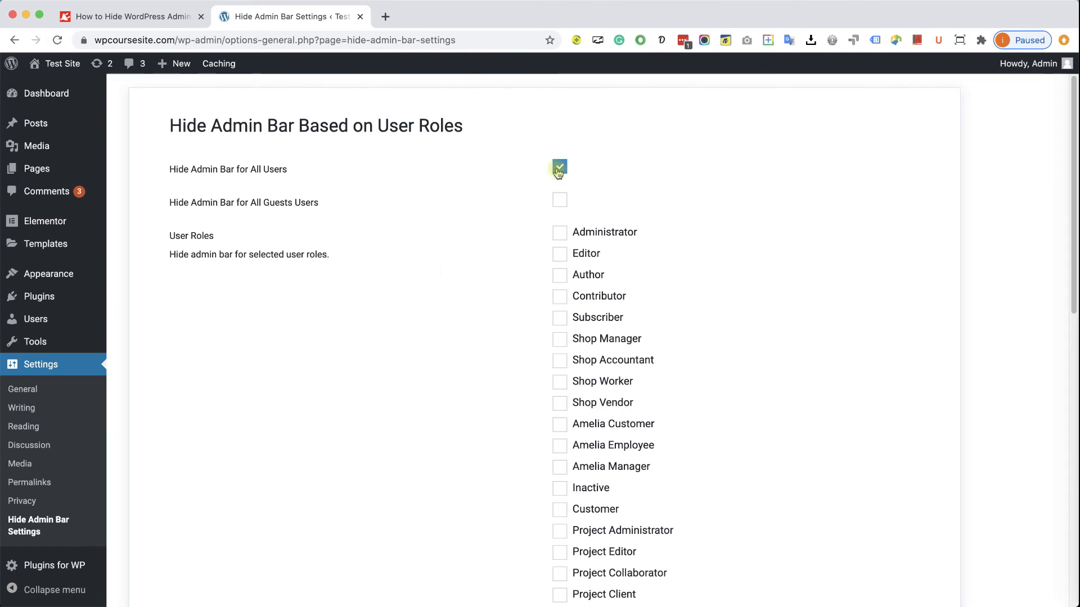
pyautogui.click(559, 169)
pyautogui.click(557, 200)
pyautogui.click(560, 318)
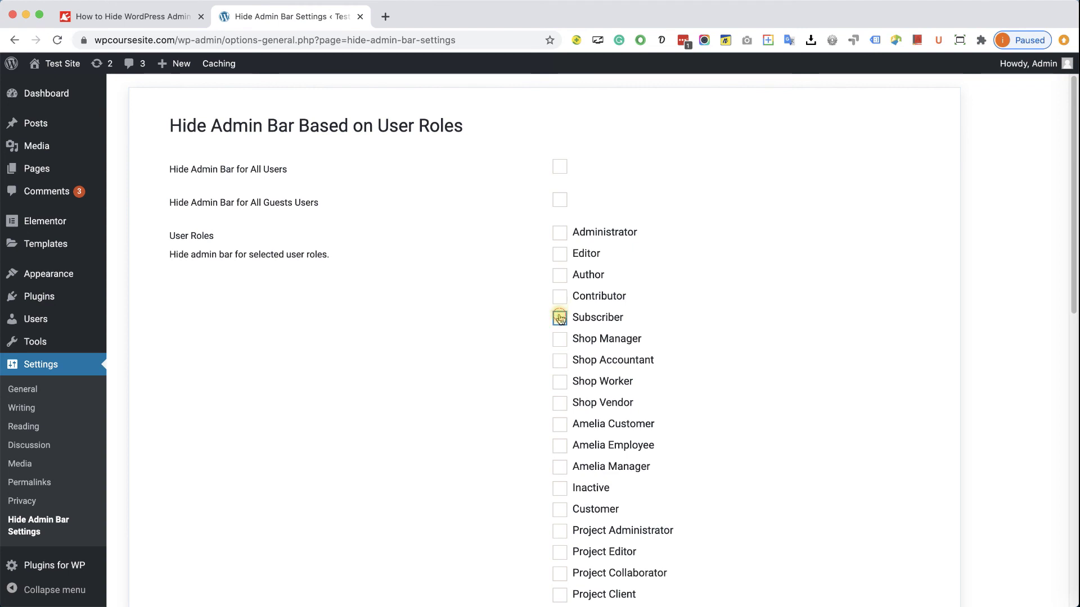
pyautogui.click(560, 383)
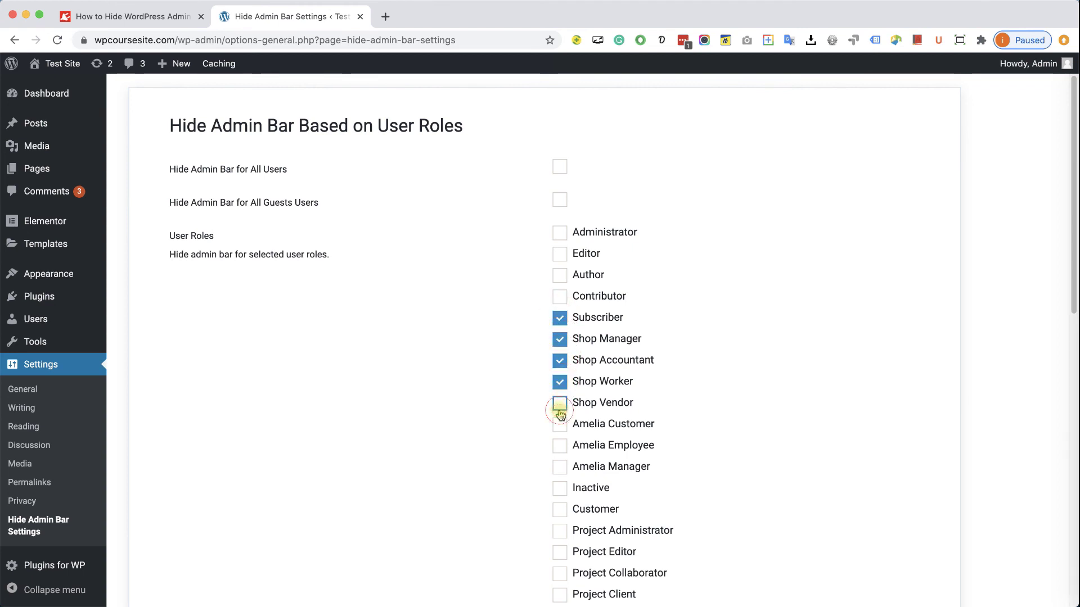
pyautogui.click(560, 403)
pyautogui.scroll(-10, 350, 417)
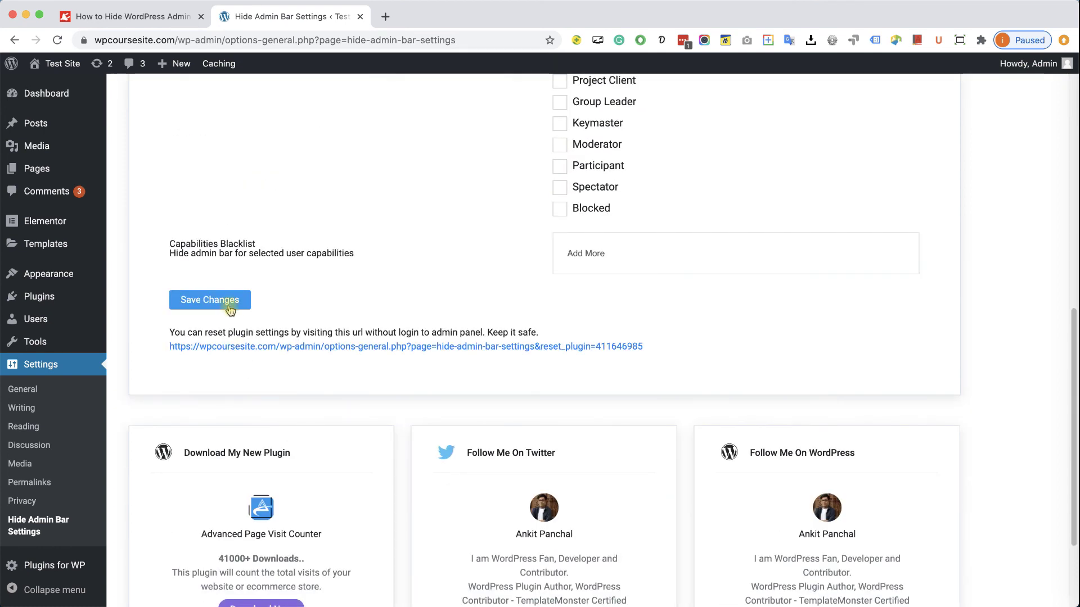
pyautogui.click(230, 308)
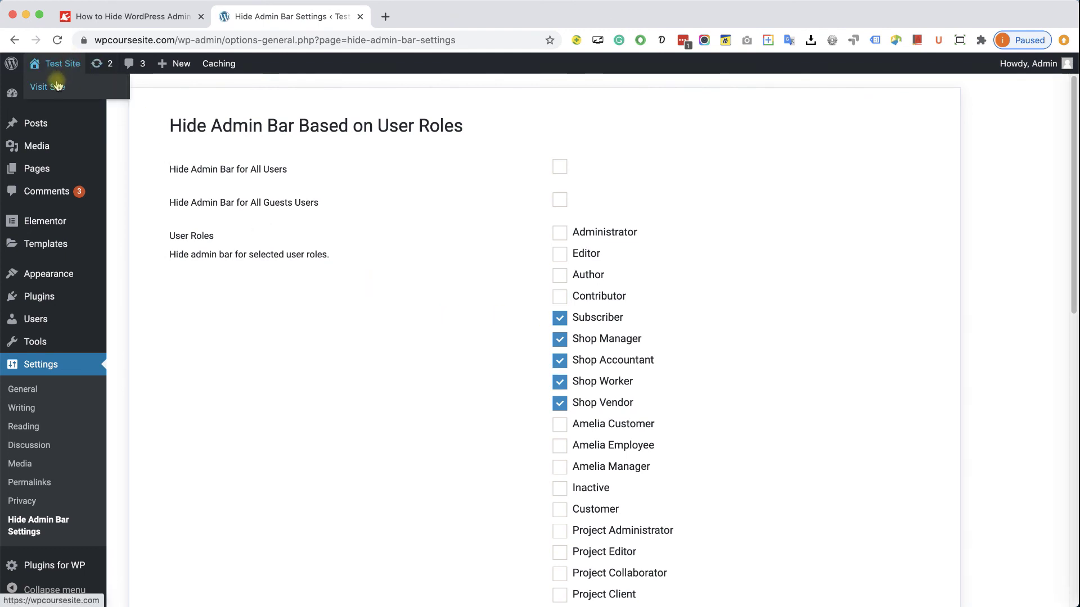
# - Open the Test Site front page in a new tab to check the admin bar
pyautogui.keyDown('super'); pyautogui.click(49, 81); pyautogui.keyUp('super')
pyautogui.click(456, 18)
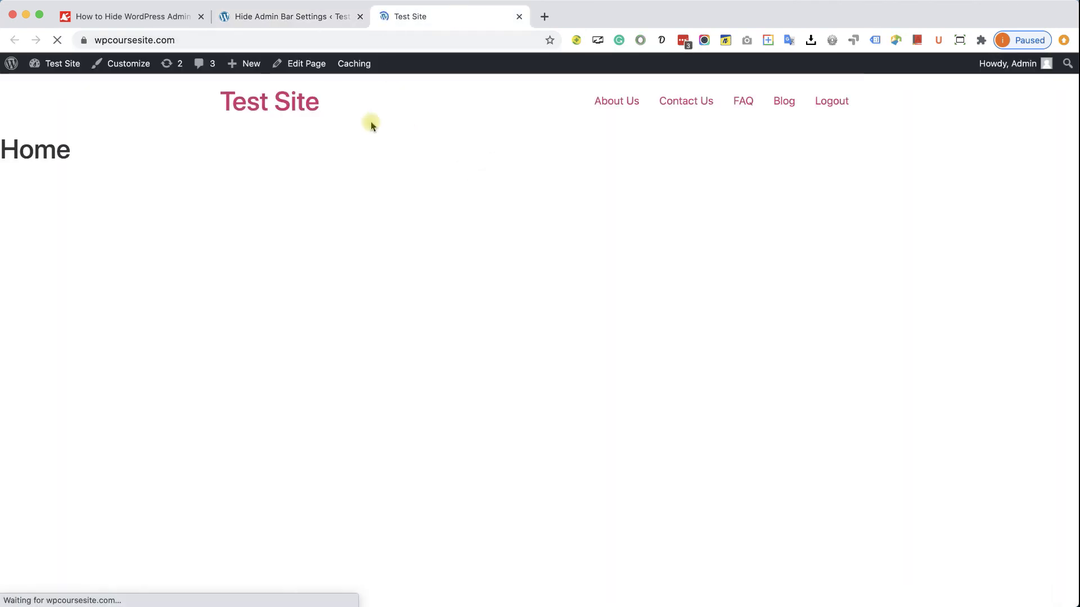